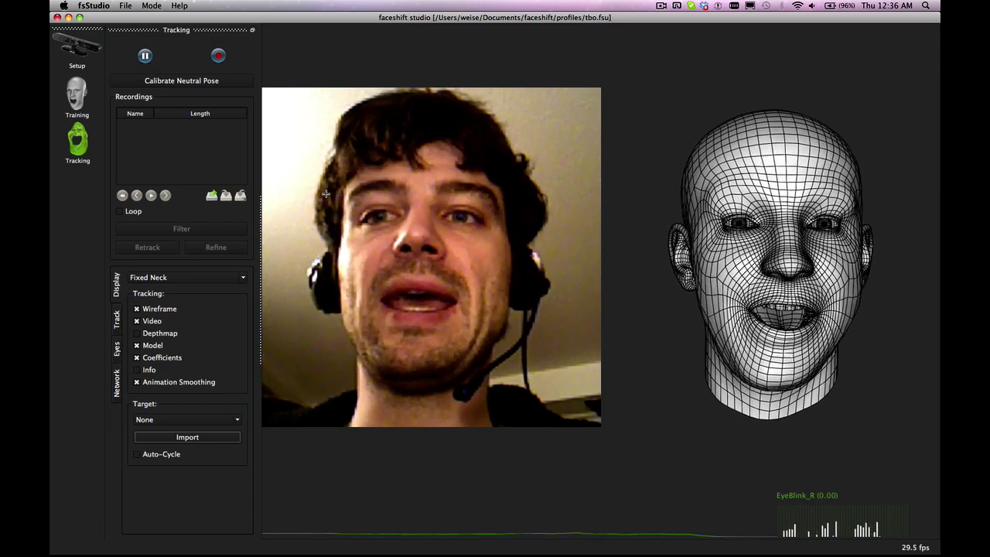
# Step: Preview the macaw target character, then set the tracking target back to None
pyautogui.click(222, 419)
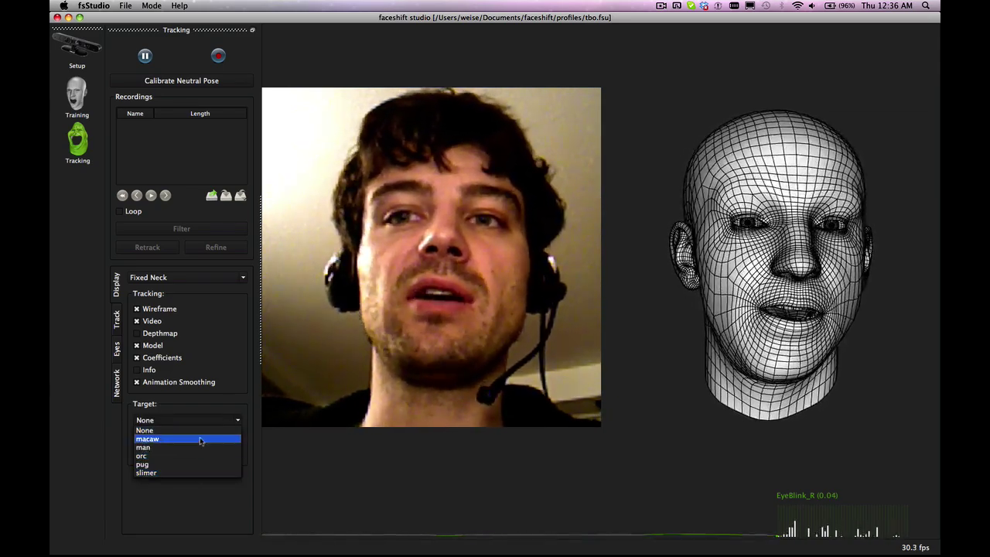
pyautogui.click(199, 438)
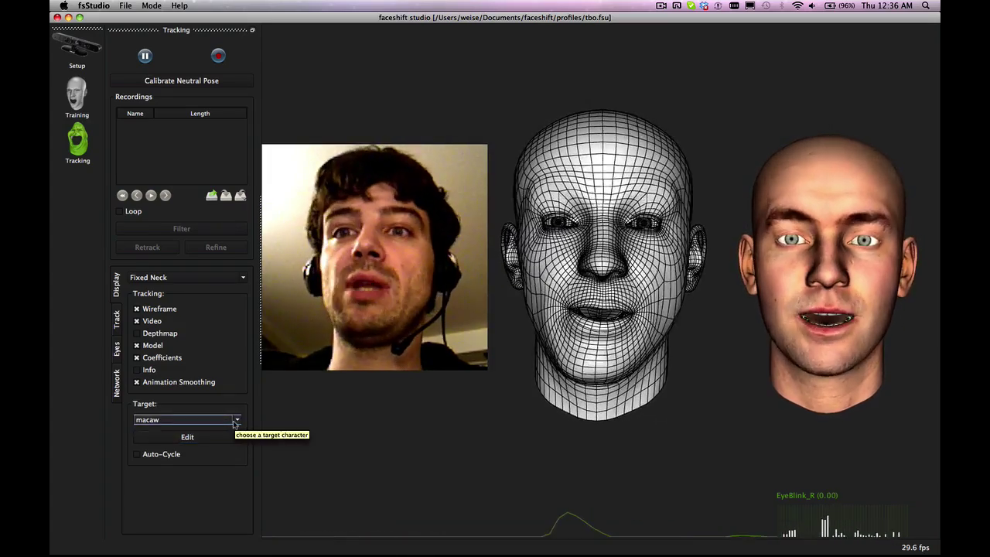
pyautogui.click(235, 422)
pyautogui.click(235, 422)
pyautogui.click(236, 420)
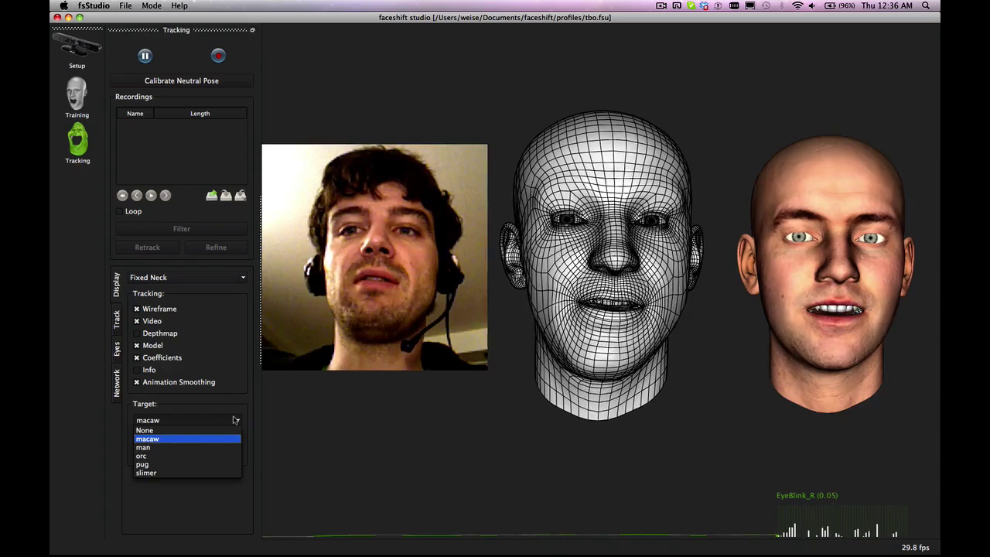
pyautogui.click(220, 430)
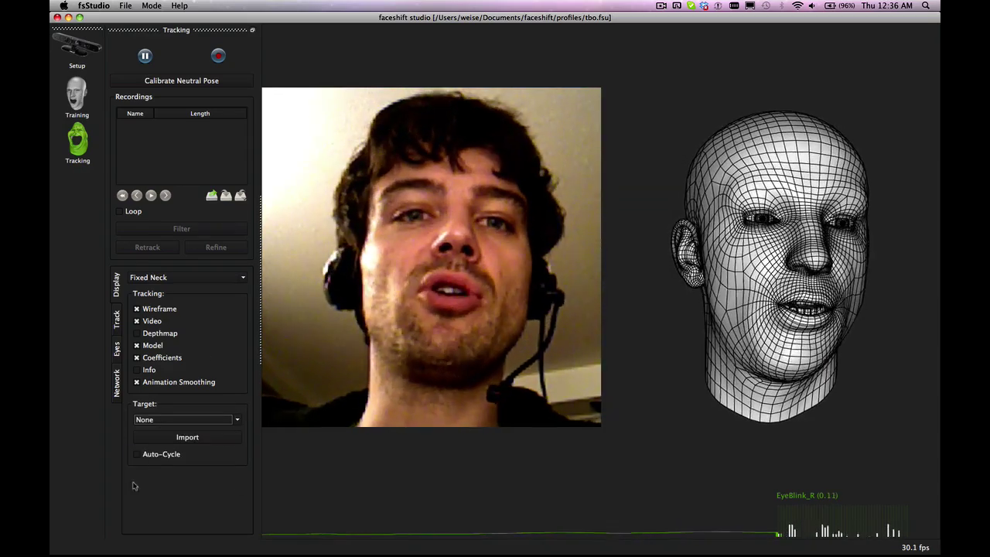
# Step: Create a new target from Gaulix.fbx in the targets folder, named Gaulix
pyautogui.click(187, 437)
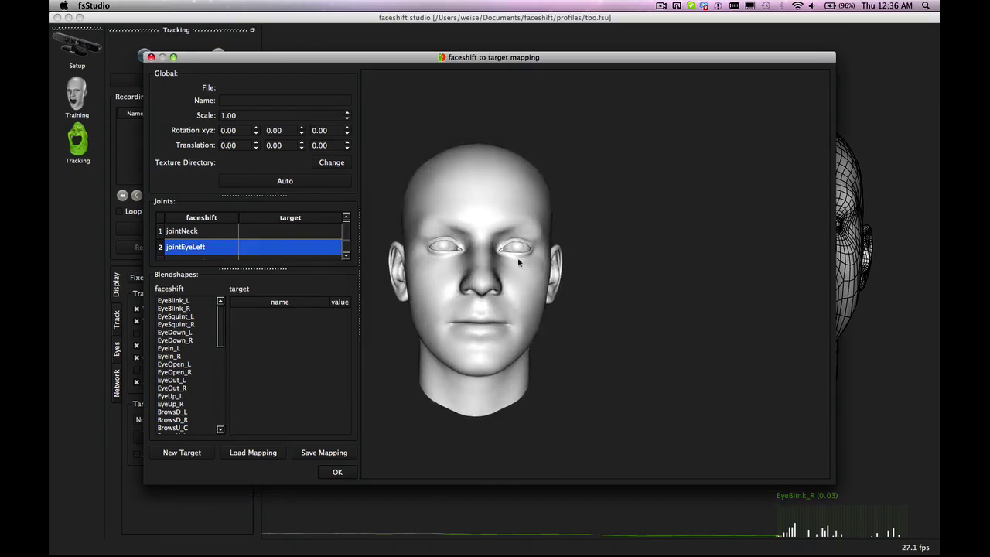
pyautogui.click(183, 452)
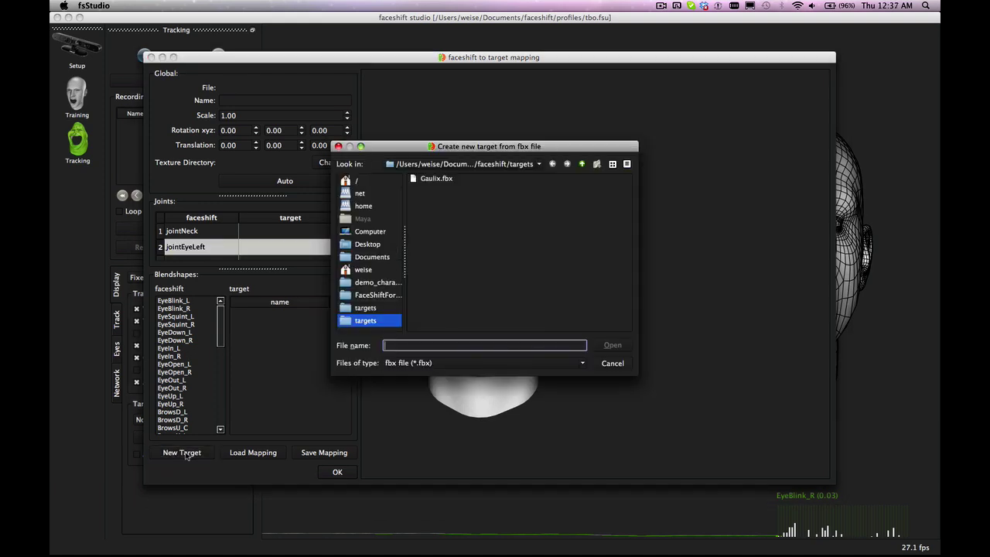
pyautogui.doubleClick(435, 179)
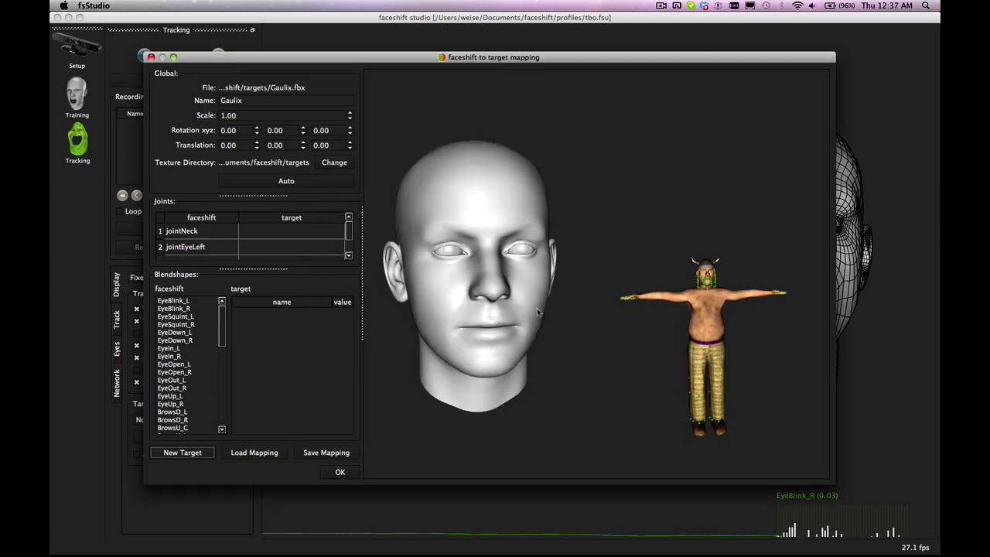
# Step: Set the Gaulix target's scale to 4.20 and its Y translation to 1.00
pyautogui.scroll(3, 539, 332)
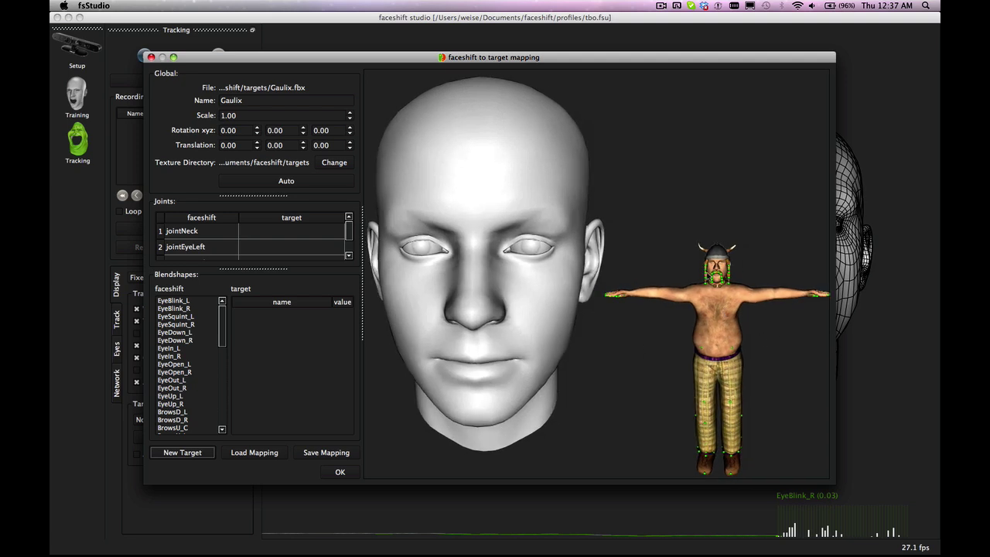
pyautogui.scroll(-2, 708, 318)
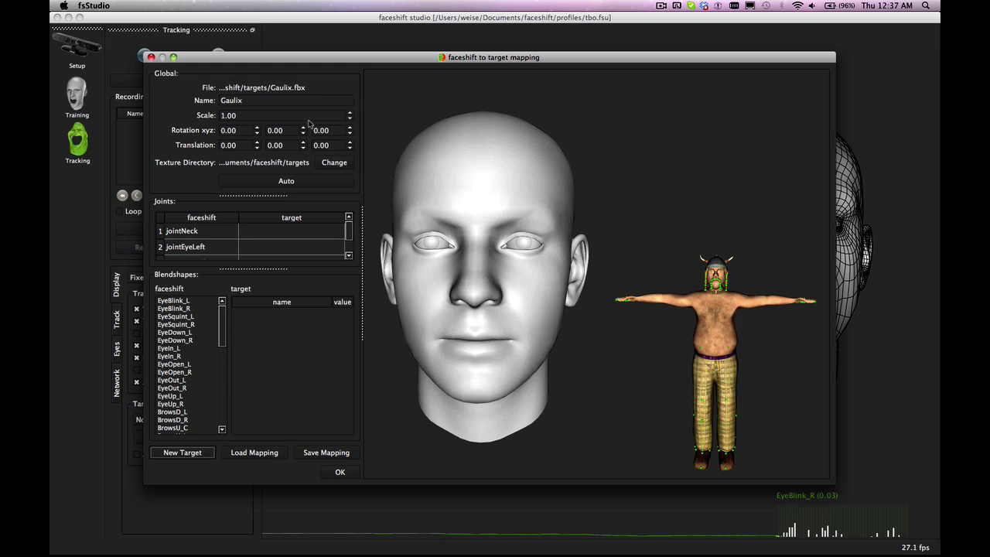
pyautogui.scroll(20, 275, 116)
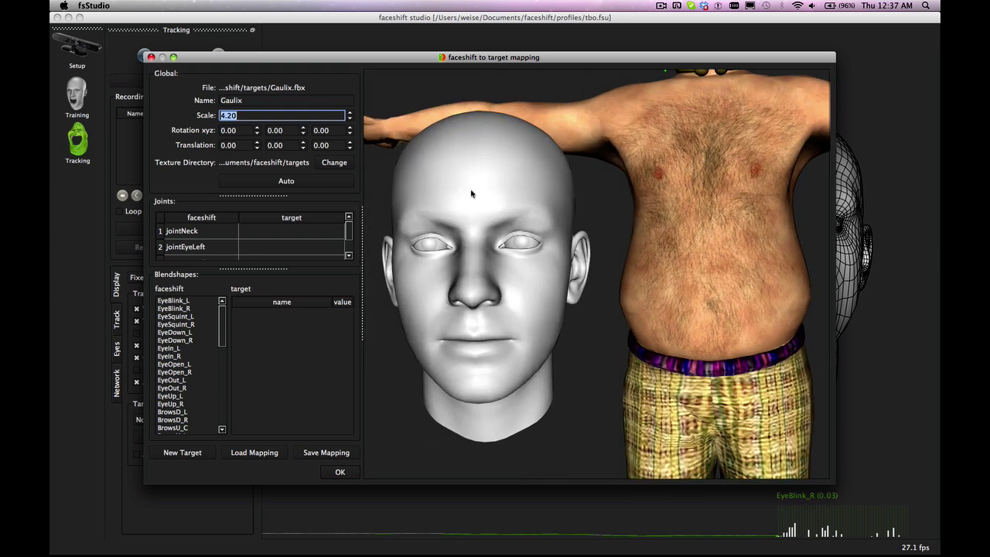
pyautogui.press('Tab')
pyautogui.press('Tab')
pyautogui.press('Tab')
pyautogui.press('Tab')
pyautogui.press('Tab')
pyautogui.press('Up')
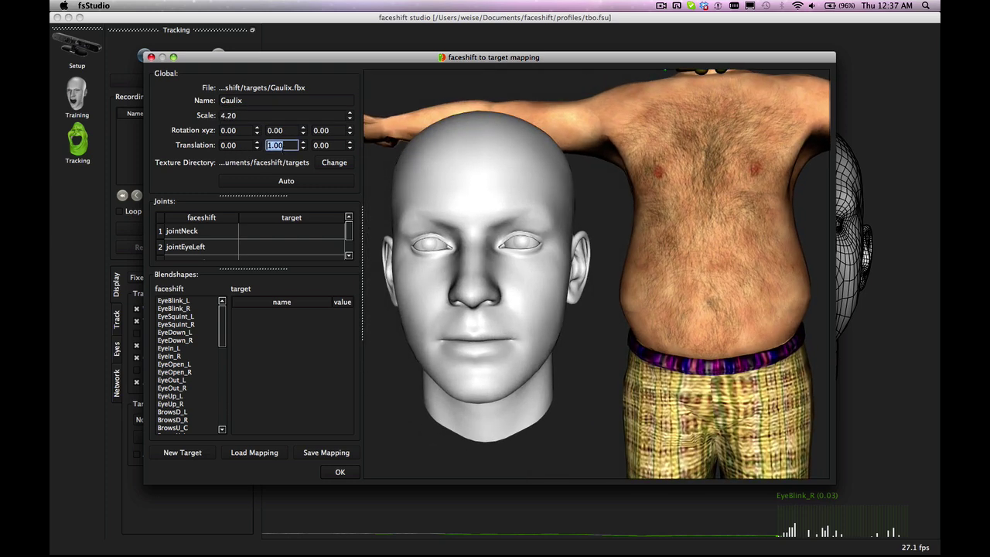
pyautogui.click(202, 231)
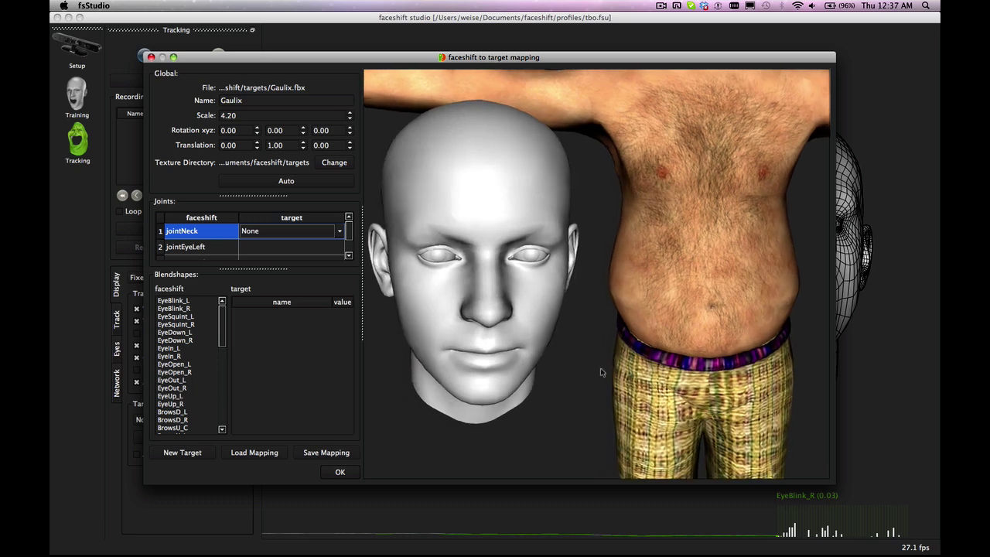
# Step: Map jointNeck to Gaulix:Neck and set scale 6.90 with Y translation -16.00
pyautogui.click(313, 231)
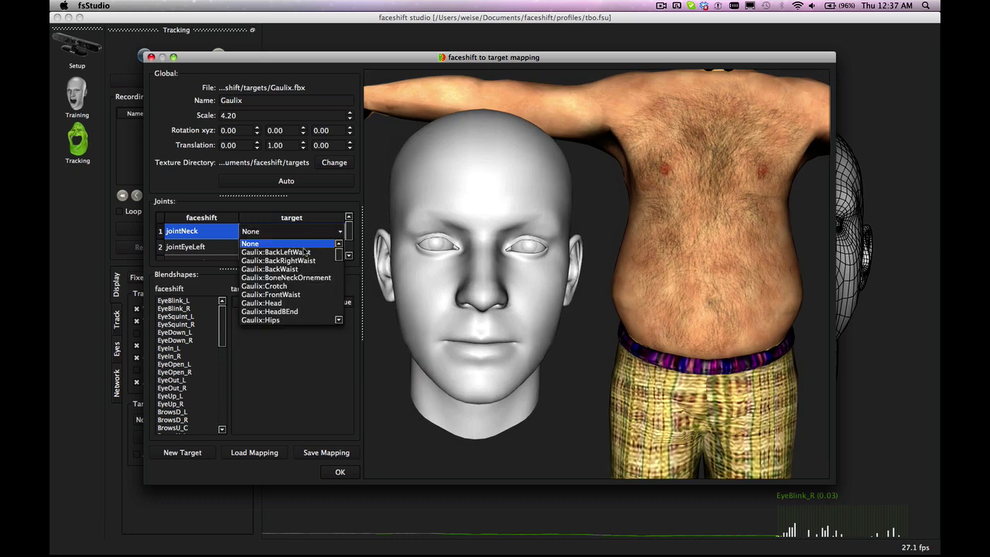
pyautogui.scroll(-6, 306, 255)
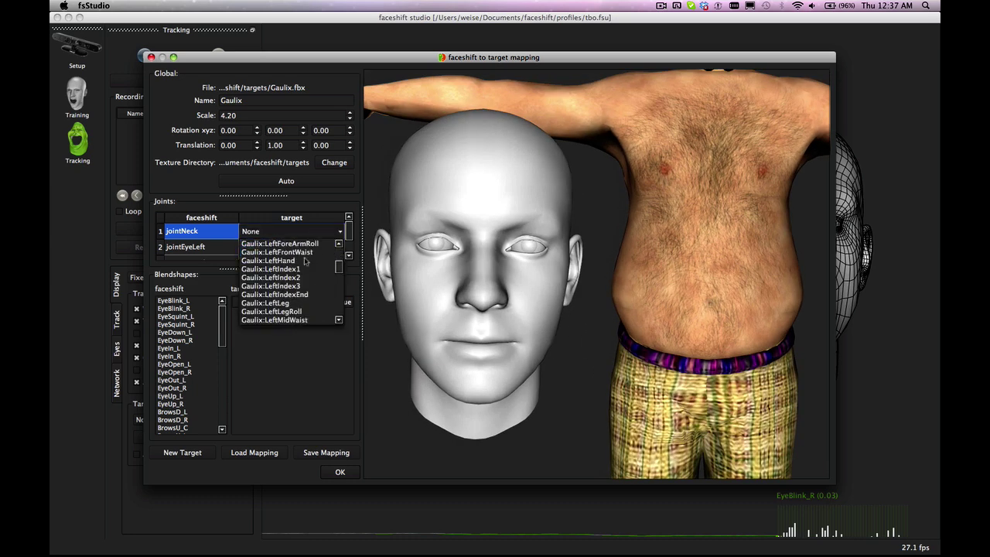
pyautogui.scroll(-8, 305, 261)
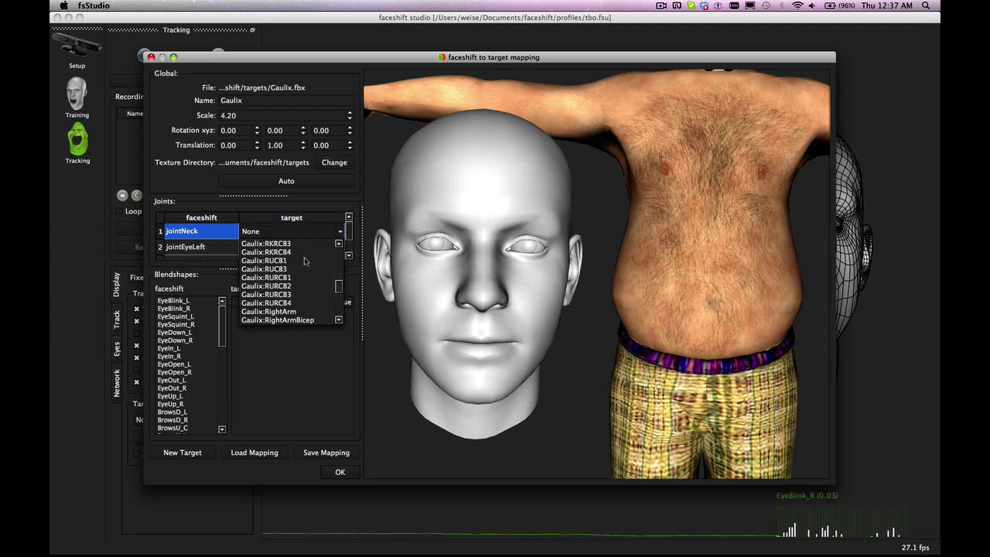
pyautogui.scroll(-9, 305, 262)
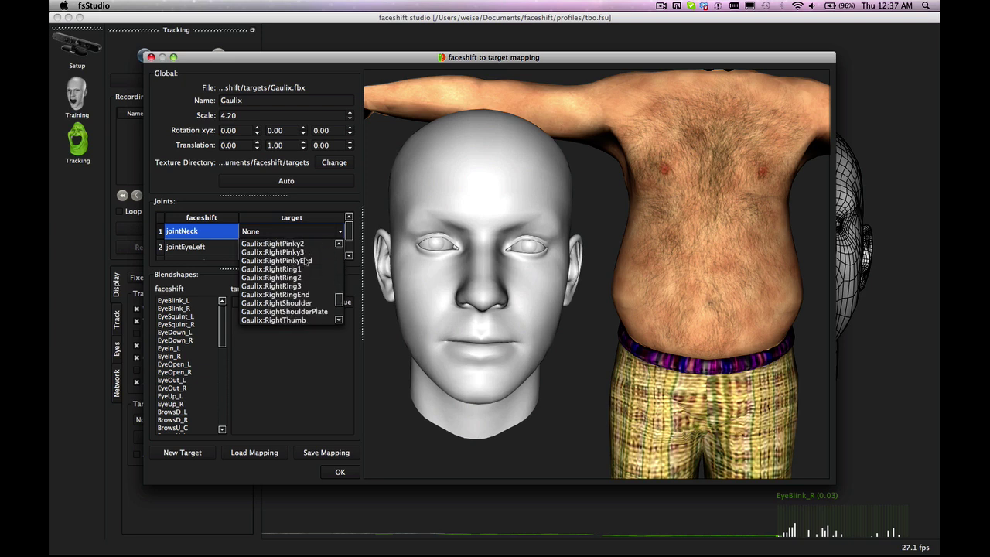
pyautogui.scroll(10, 306, 261)
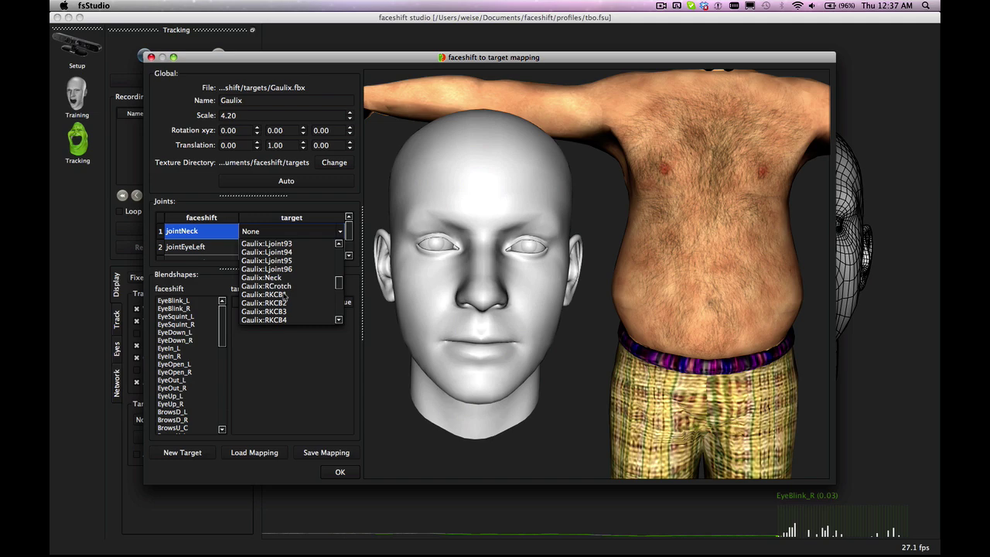
pyautogui.click(281, 277)
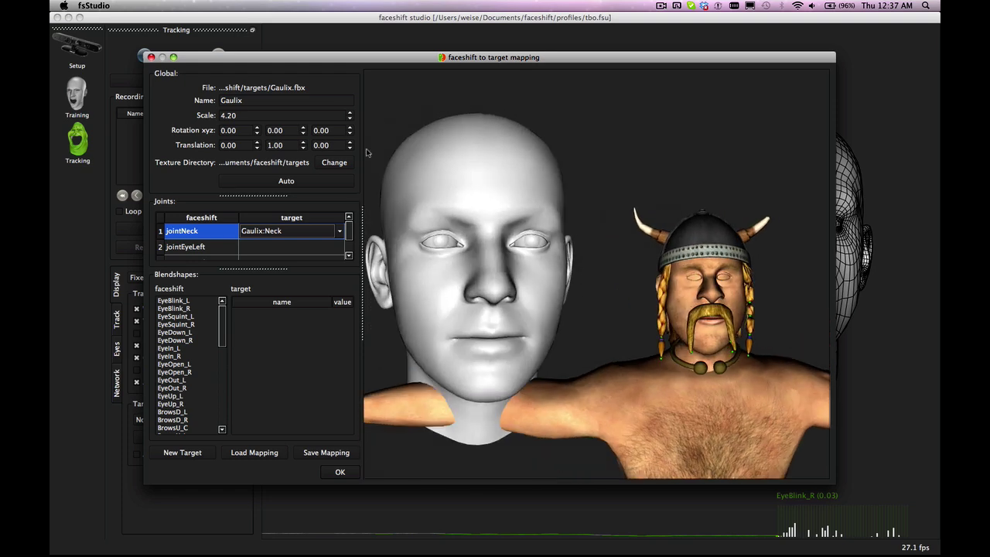
pyautogui.scroll(20, 256, 115)
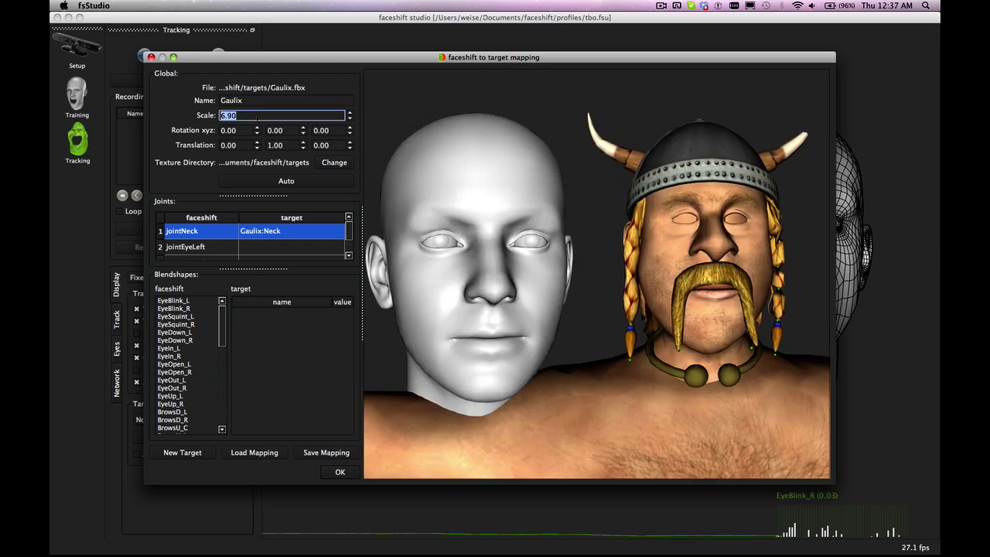
pyautogui.scroll(-17, 274, 144)
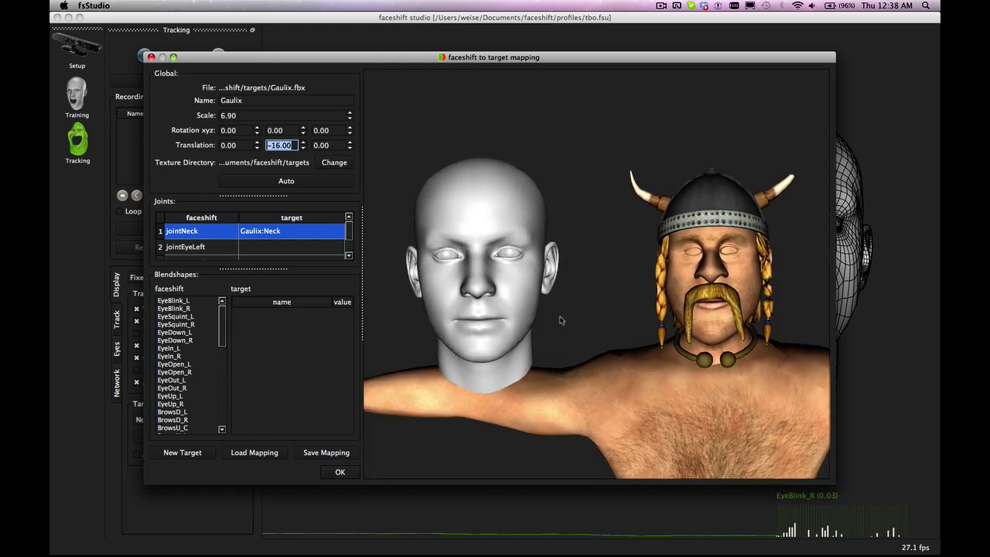
# Step: Leave jointEyeLeft with no target joint and rotate the preview to face both heads
pyautogui.click(193, 251)
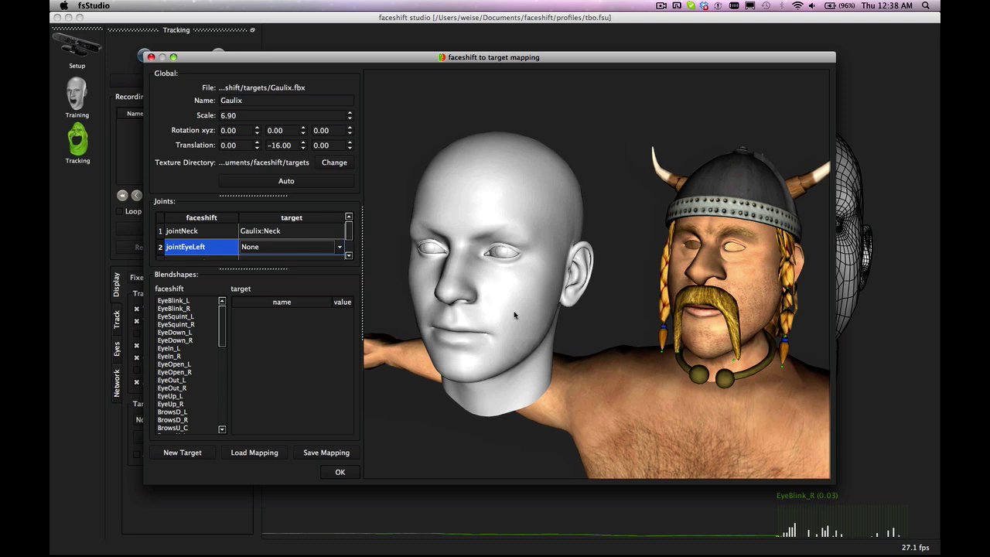
pyautogui.click(202, 232)
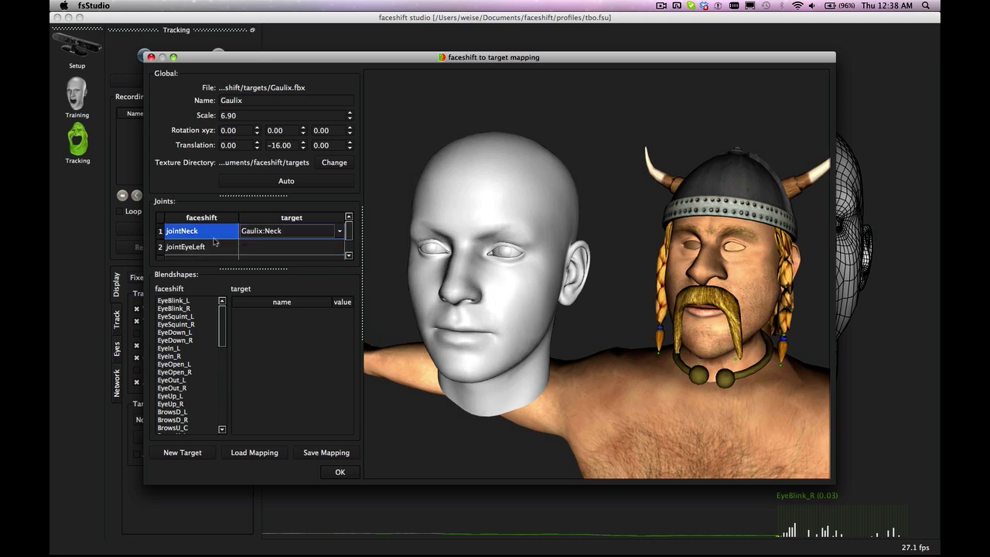
pyautogui.click(209, 247)
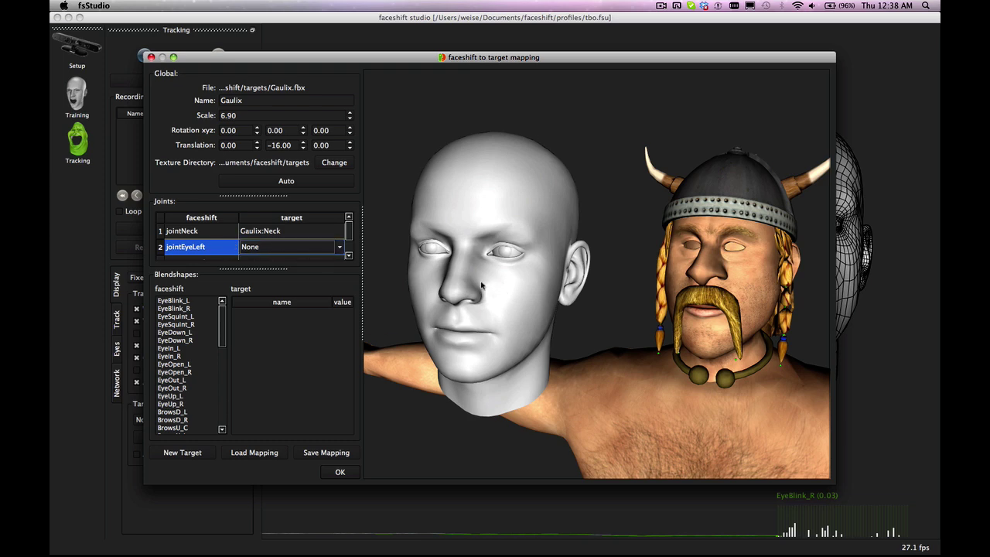
pyautogui.moveTo(480, 286); pyautogui.dragTo(572, 298)
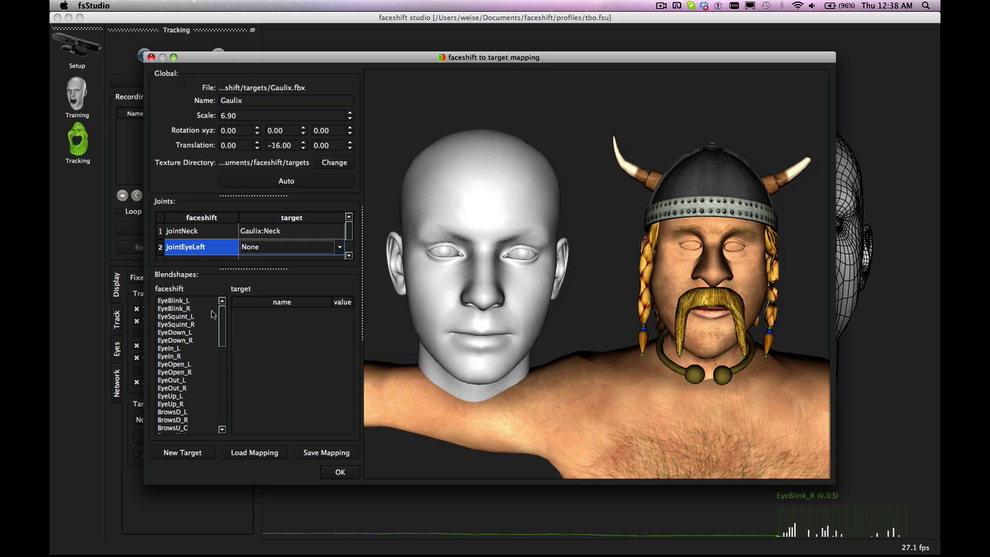
pyautogui.moveTo(222, 313)
pyautogui.mouseDown()
pyautogui.moveTo(222, 390)
pyautogui.moveTo(222, 302)
pyautogui.mouseUp()
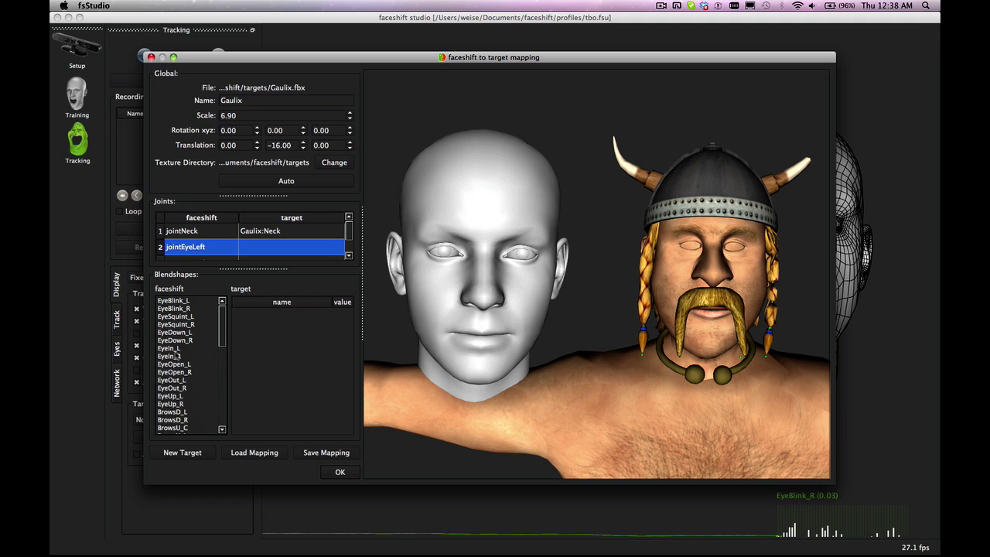
# Step: Widen the mapping panel and map EyeBlink_L to LeftEyeClosed at 1.00
pyautogui.click(174, 301)
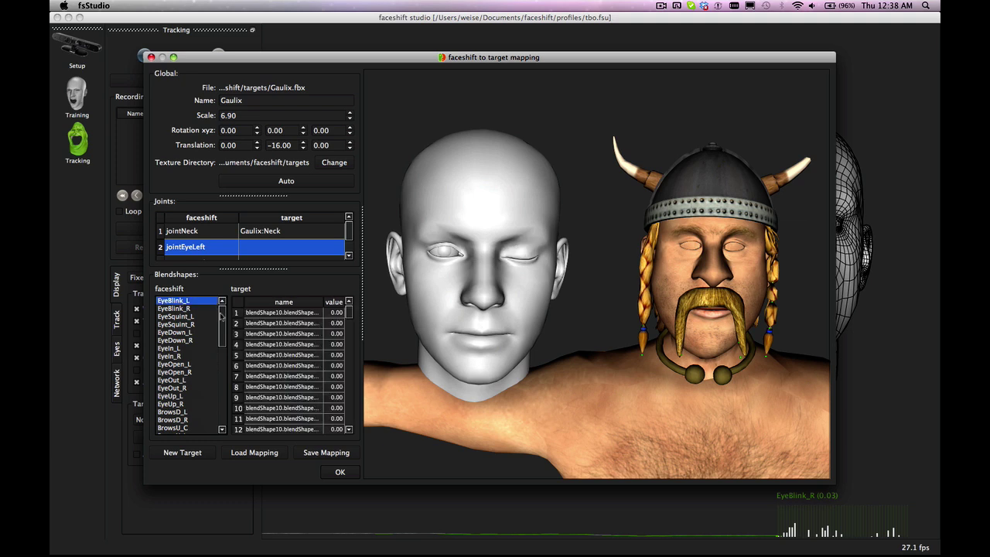
pyautogui.scroll(-3, 222, 315)
pyautogui.scroll(3, 221, 314)
pyautogui.moveTo(361, 264); pyautogui.dragTo(421, 267)
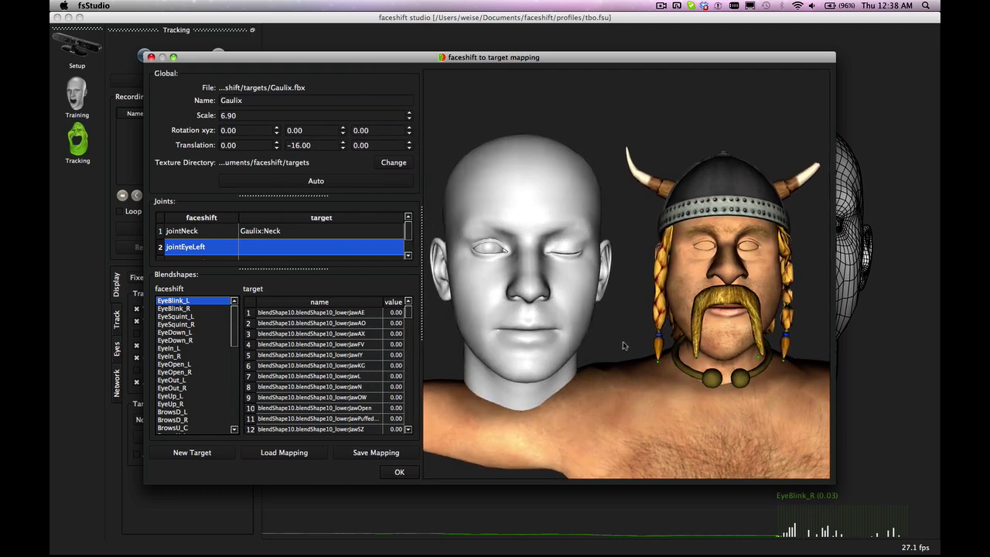
pyautogui.moveTo(412, 311); pyautogui.dragTo(397, 357)
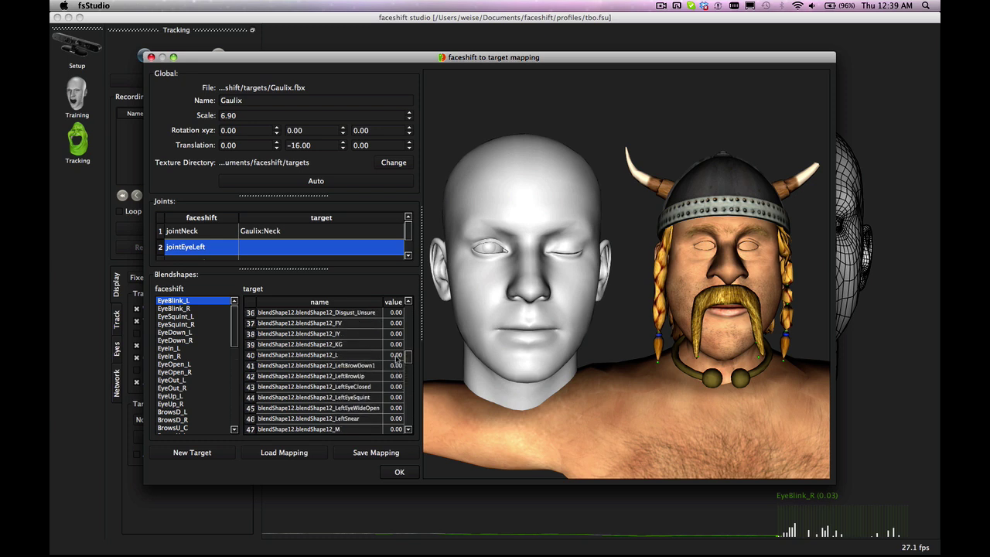
pyautogui.moveTo(302, 389); pyautogui.dragTo(402, 383)
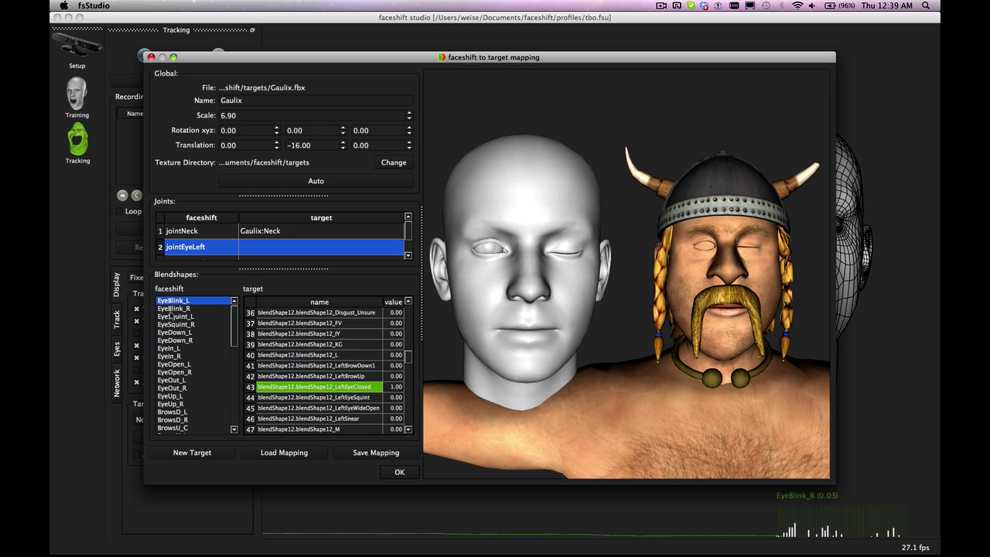
# Step: Map EyeBlink_R to RightEyeClosed at 1.00 and recheck both blink mappings
pyautogui.click(172, 309)
pyautogui.moveTo(410, 357); pyautogui.dragTo(409, 379)
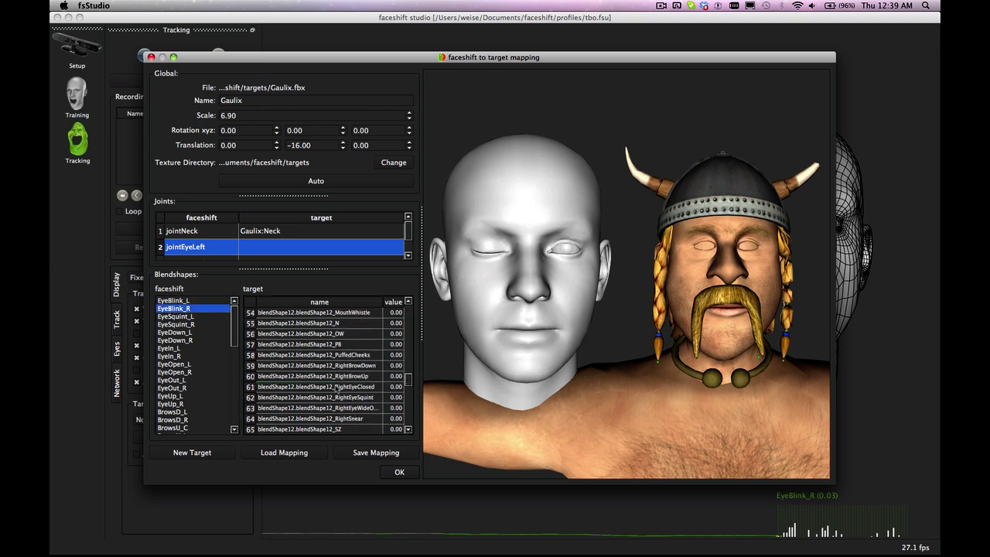
pyautogui.moveTo(292, 387); pyautogui.dragTo(340, 385)
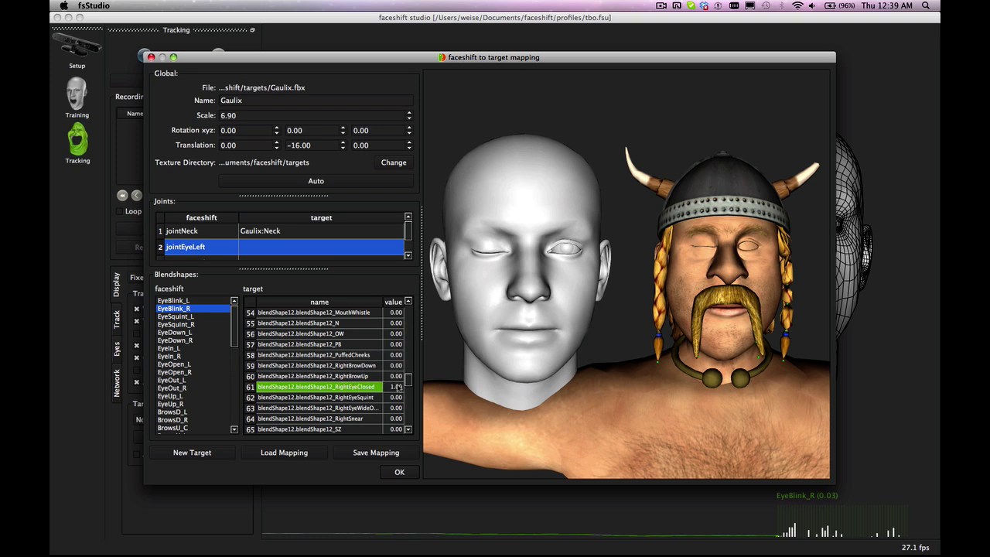
pyautogui.click(199, 300)
pyautogui.click(199, 310)
pyautogui.click(195, 301)
pyautogui.click(196, 309)
pyautogui.moveTo(233, 321); pyautogui.dragTo(214, 358)
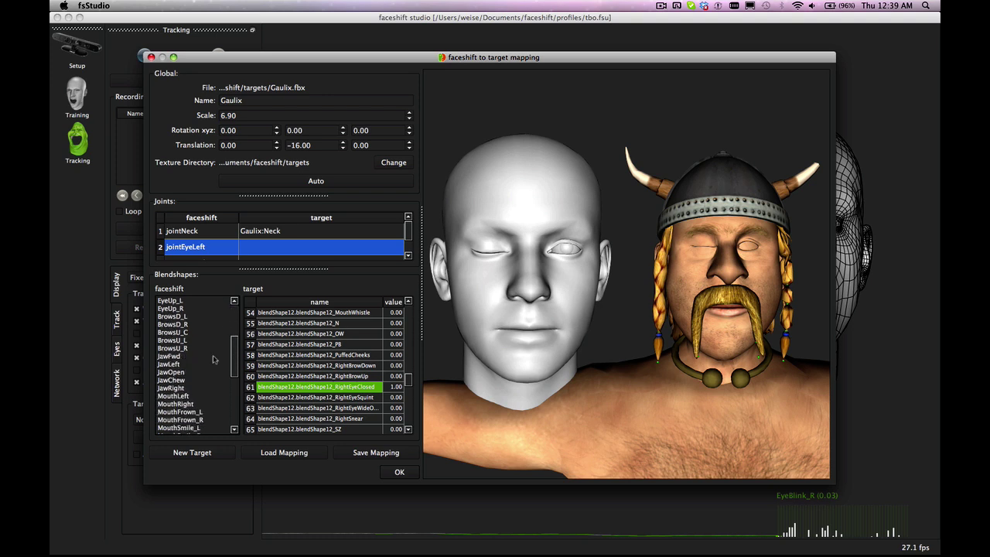
# Step: Add the mustache mouth-open and MouthOpen shapes to JawOpen at 1.00
pyautogui.click(172, 371)
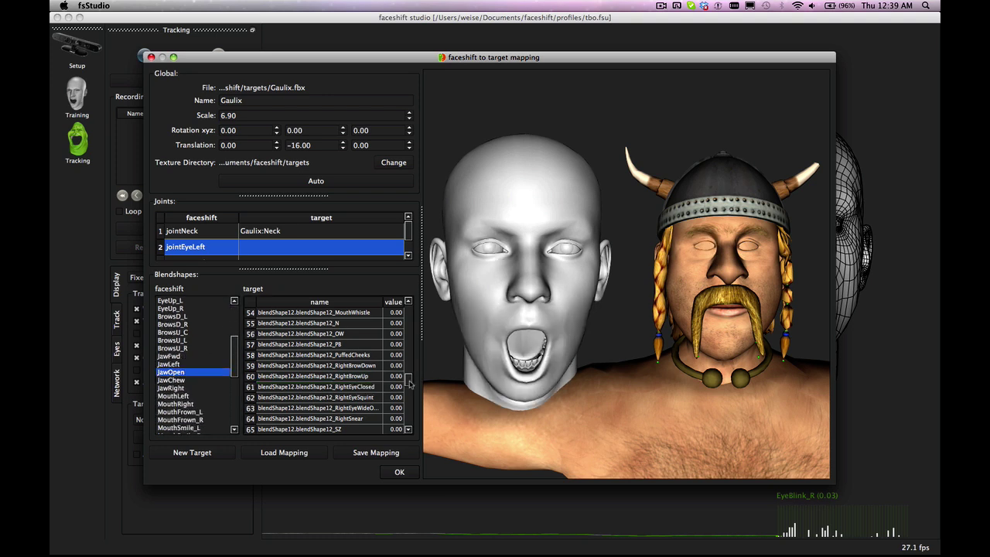
pyautogui.moveTo(410, 385); pyautogui.dragTo(409, 416)
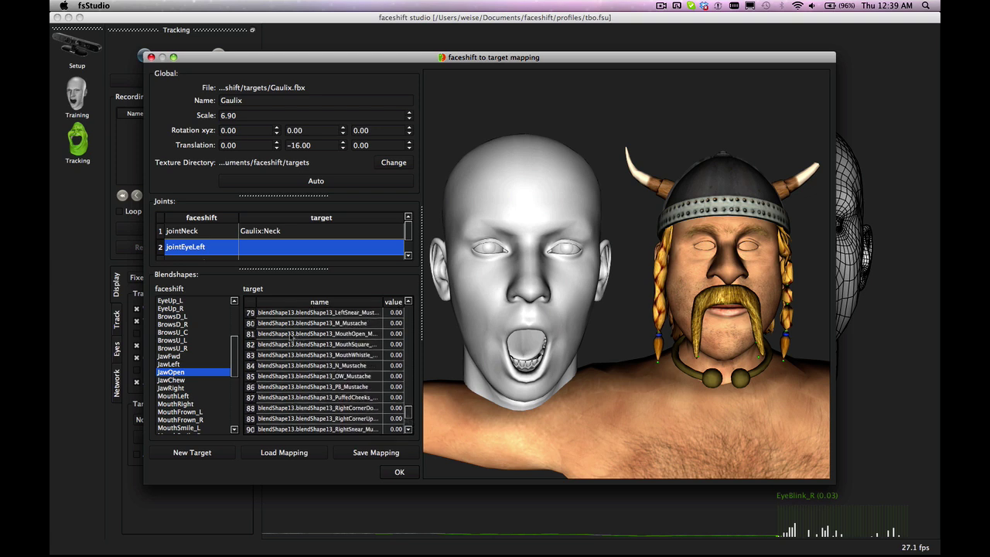
pyautogui.moveTo(291, 338); pyautogui.dragTo(397, 330)
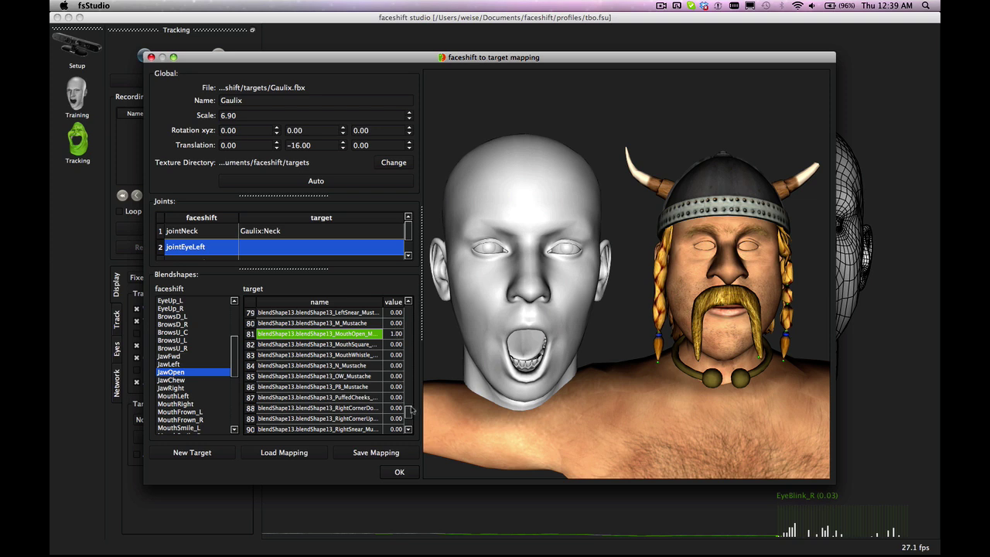
pyautogui.moveTo(410, 416); pyautogui.dragTo(391, 369)
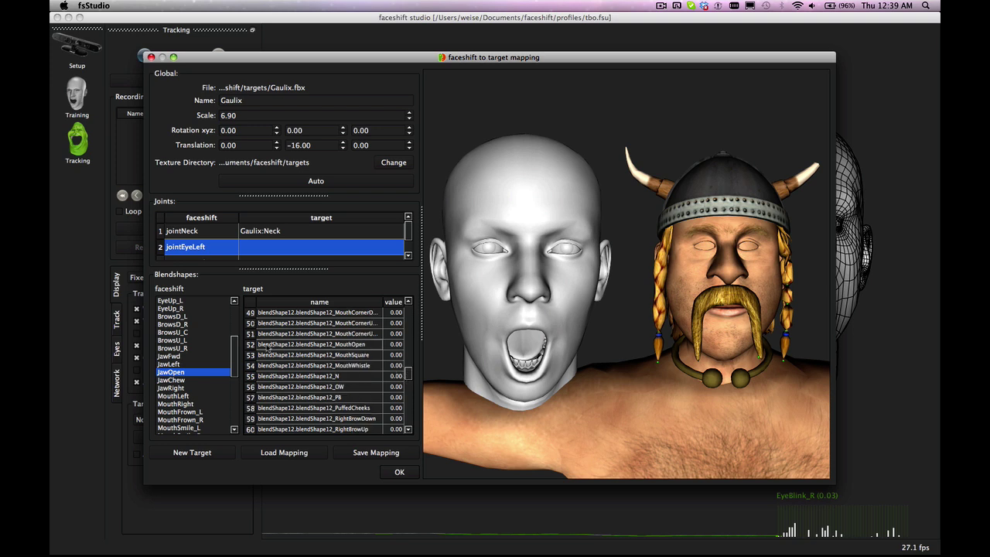
pyautogui.moveTo(267, 348); pyautogui.dragTo(359, 348)
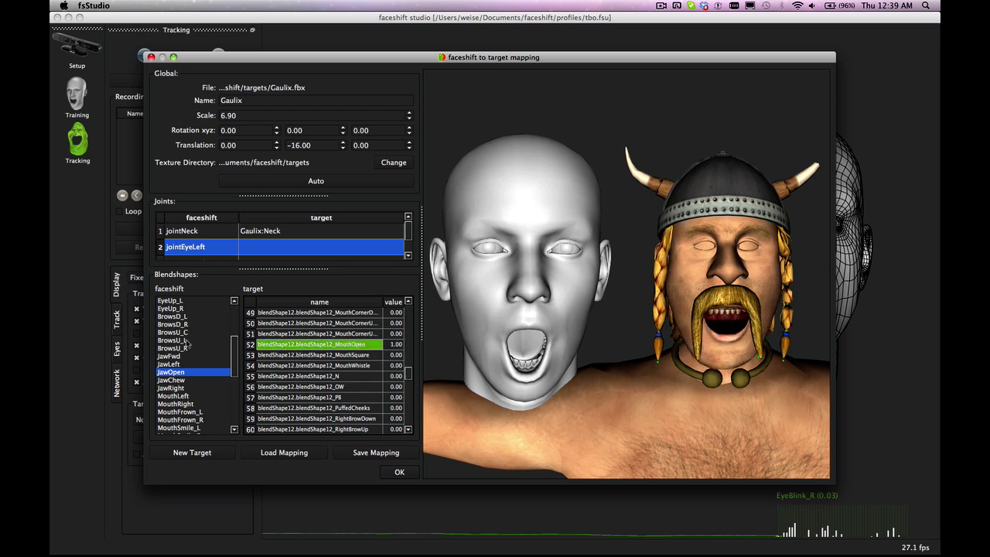
# Step: Add the tongueOpen and lowerJawOpen shapes to JawOpen at full weight
pyautogui.moveTo(412, 379); pyautogui.dragTo(409, 347)
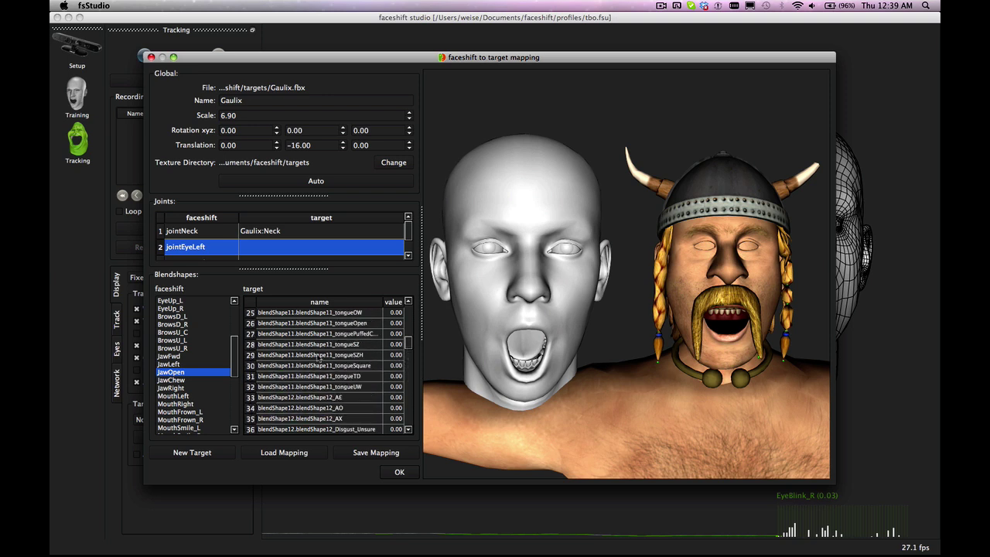
pyautogui.moveTo(289, 325); pyautogui.dragTo(374, 323)
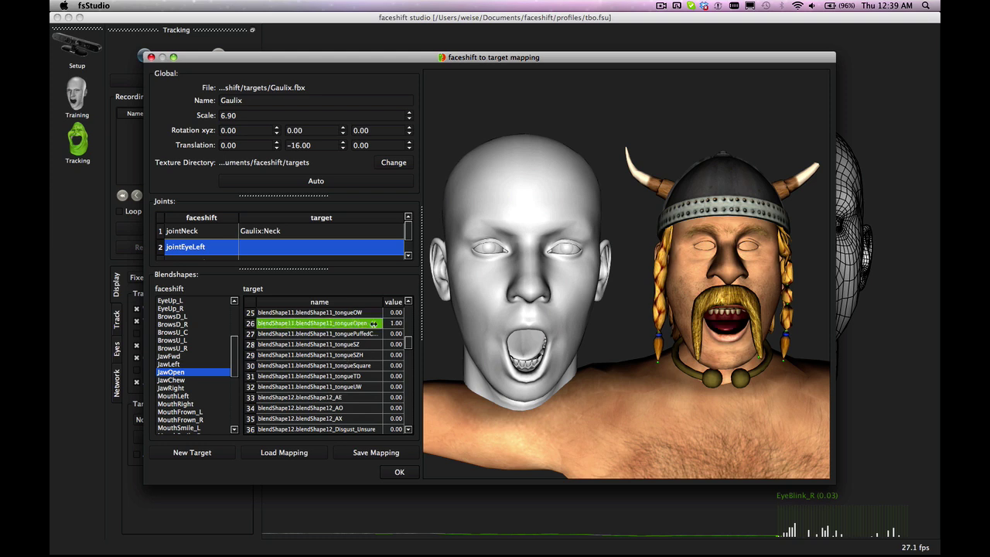
pyautogui.moveTo(409, 350); pyautogui.dragTo(409, 330)
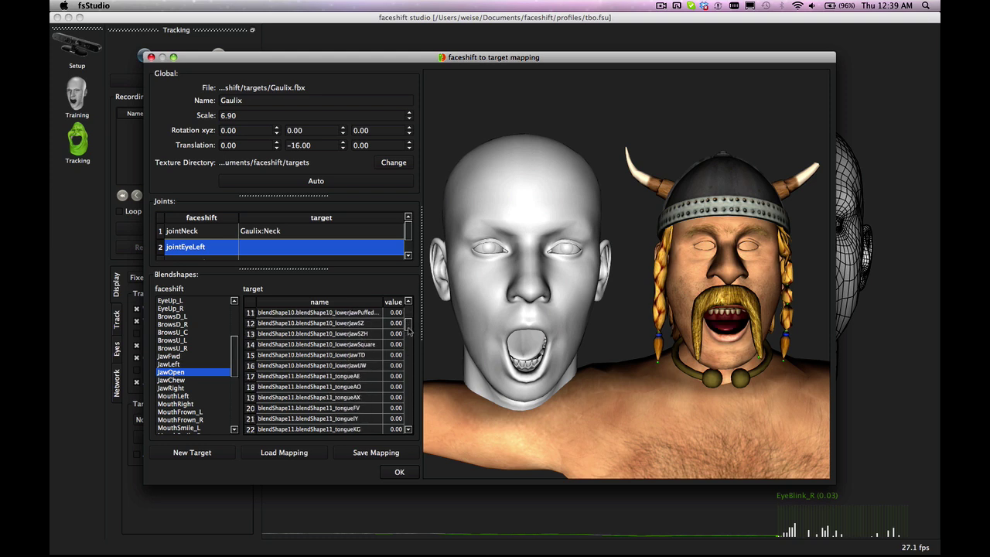
pyautogui.moveTo(409, 334); pyautogui.dragTo(409, 328)
pyautogui.click(297, 333)
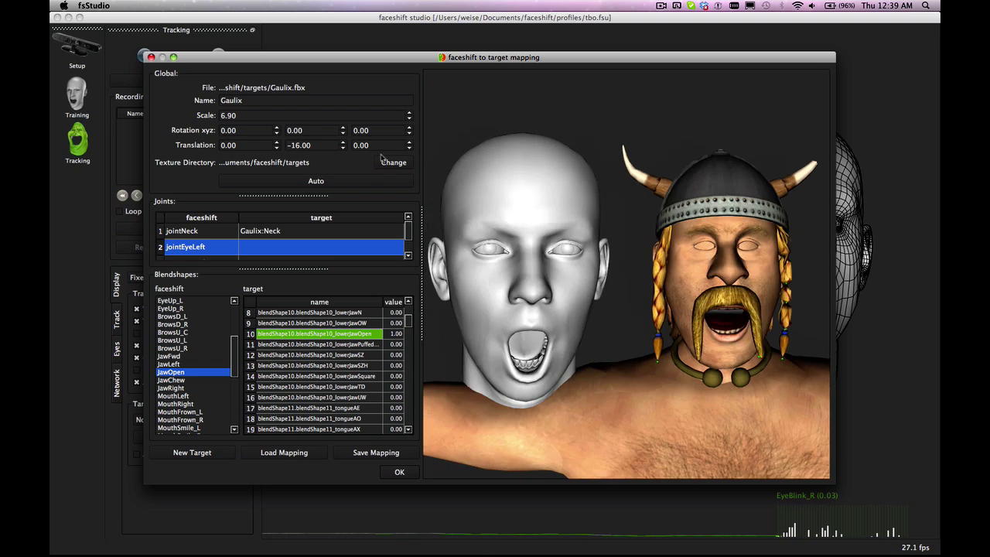
# Step: Save the target mapping as 'Gaulix' in the targets folder
pyautogui.click(256, 100)
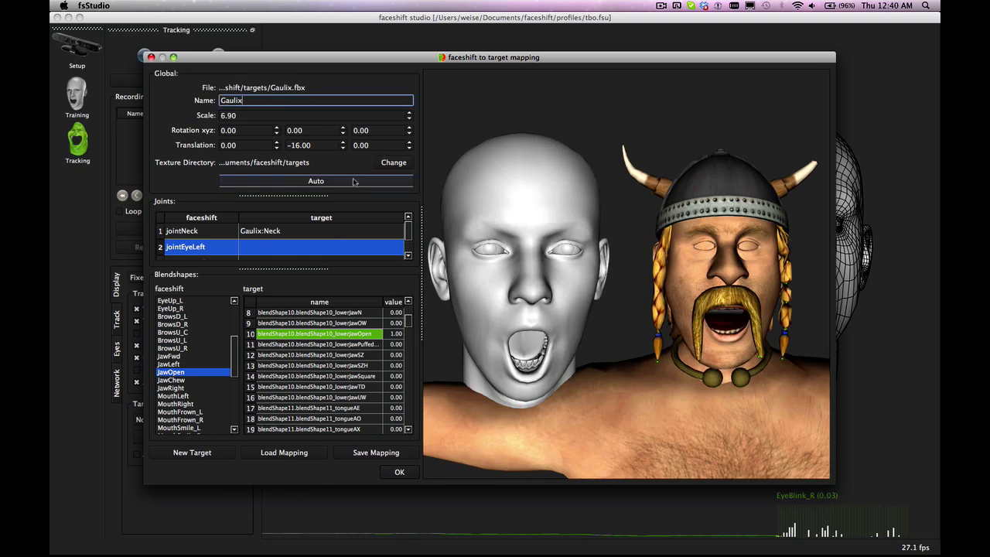
pyautogui.click(353, 452)
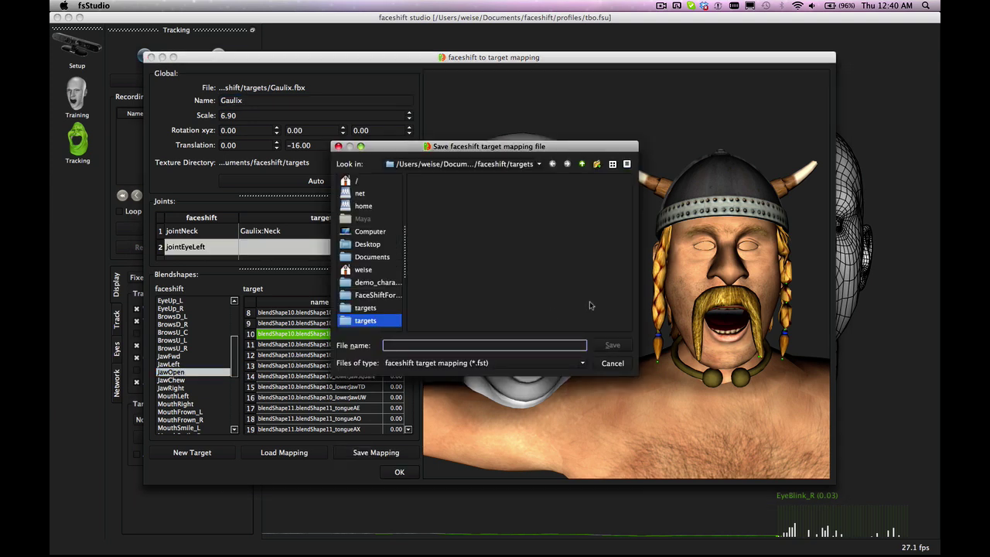
pyautogui.write('Gaulix')
pyautogui.click(612, 345)
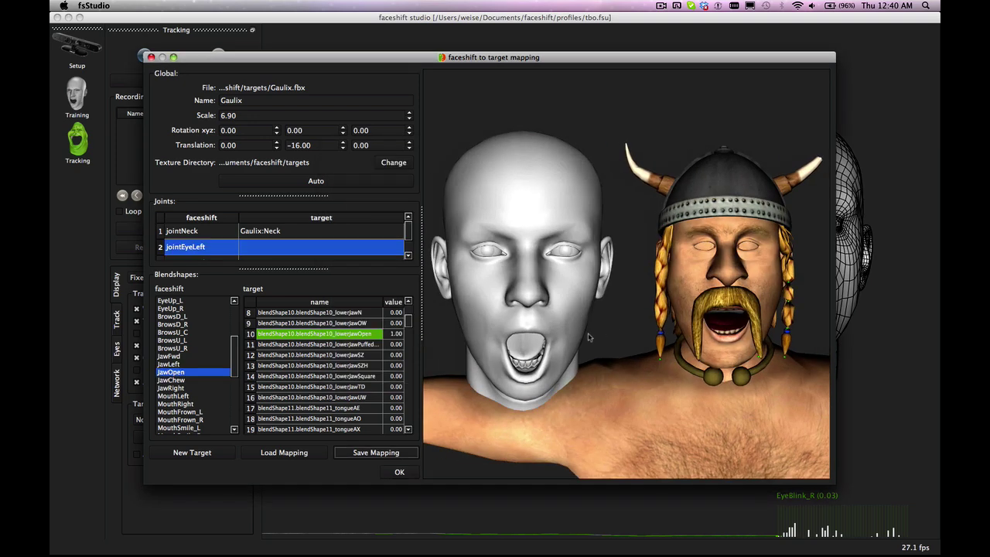
# Step: Close the mapping window and start live face tracking with Gaulix
pyautogui.click(397, 469)
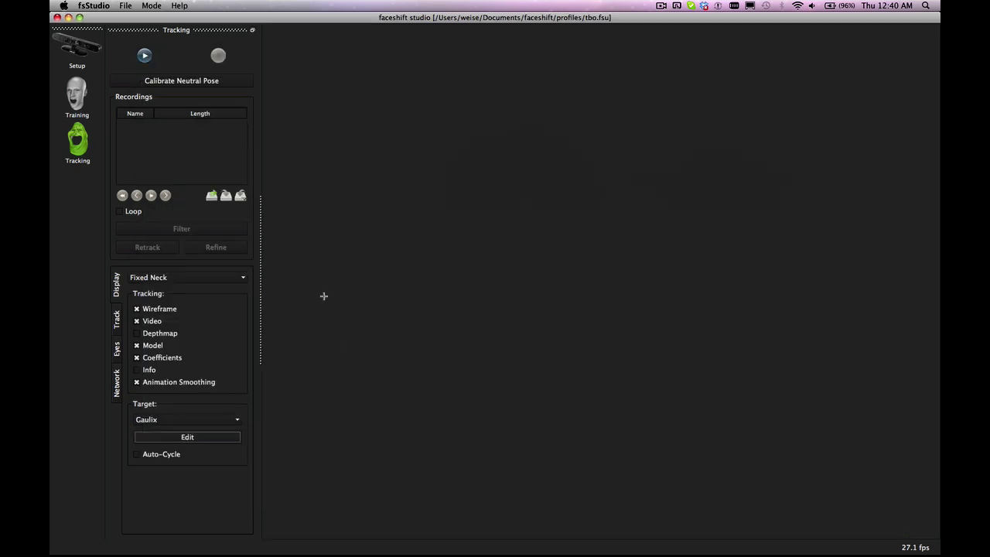
pyautogui.click(145, 55)
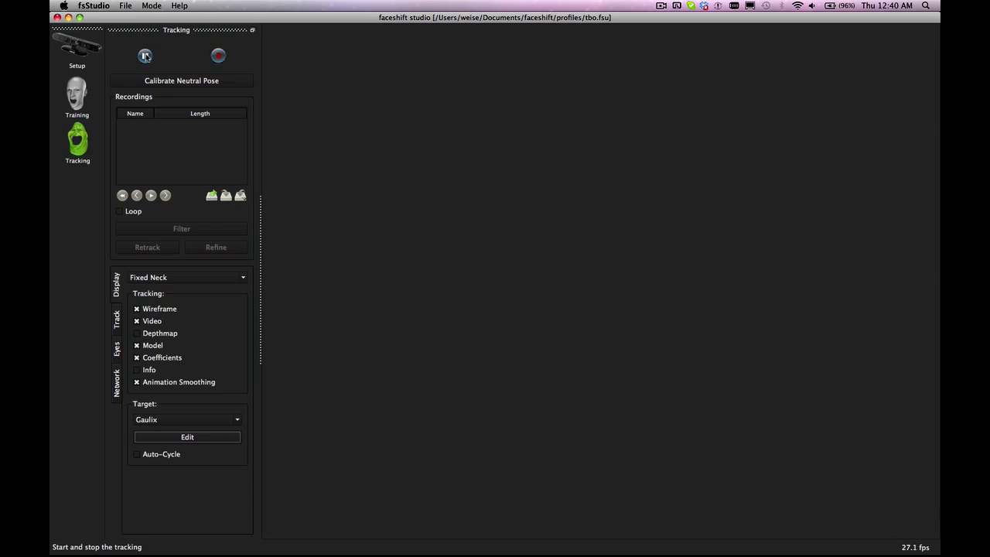